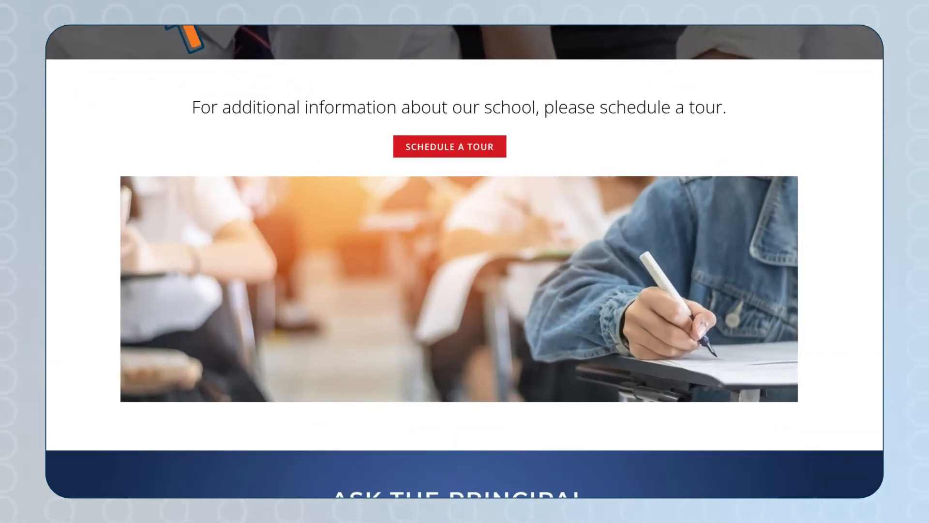
- Replace the classroom image below the Schedule a Tour button with the media library photo AdobeStock_5584378-scaled.jpeg and save the image settings
mouse_move(312, 225)
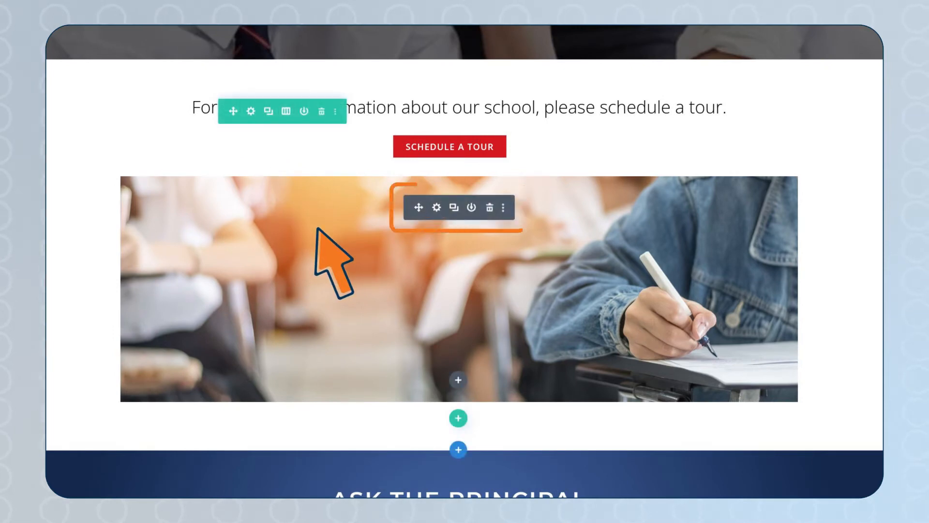
left_click(437, 208)
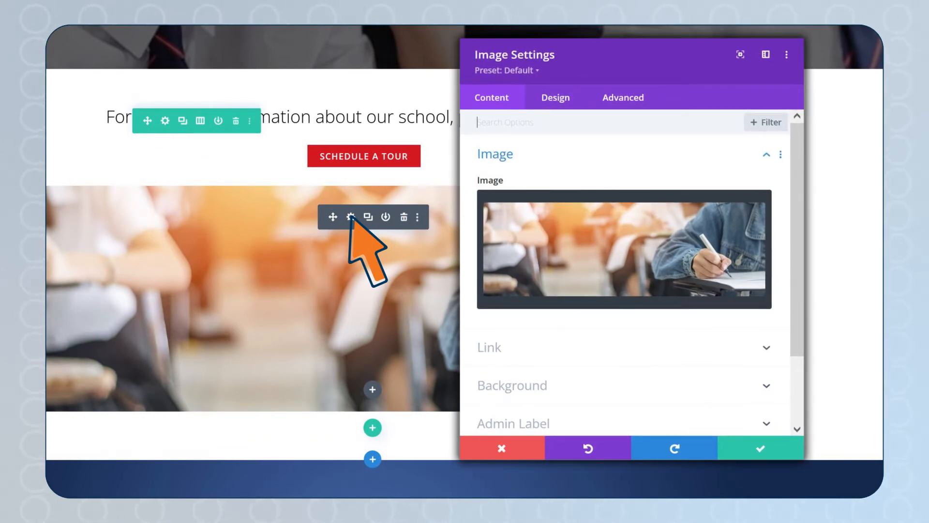
mouse_move(718, 212)
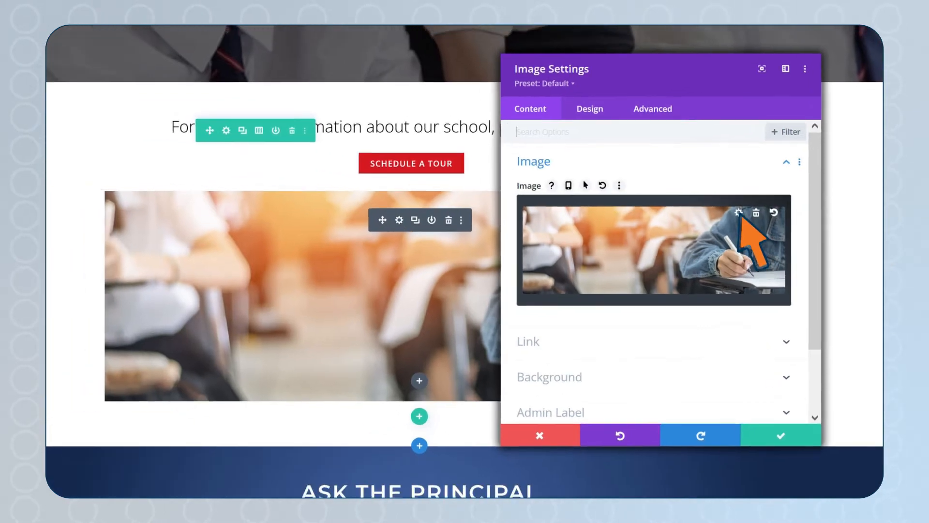
left_click(718, 212)
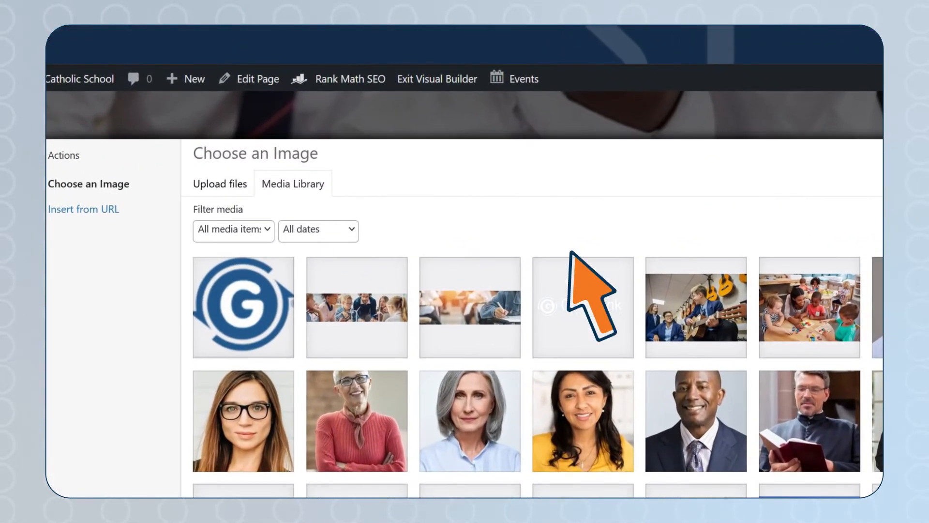
left_click(234, 186)
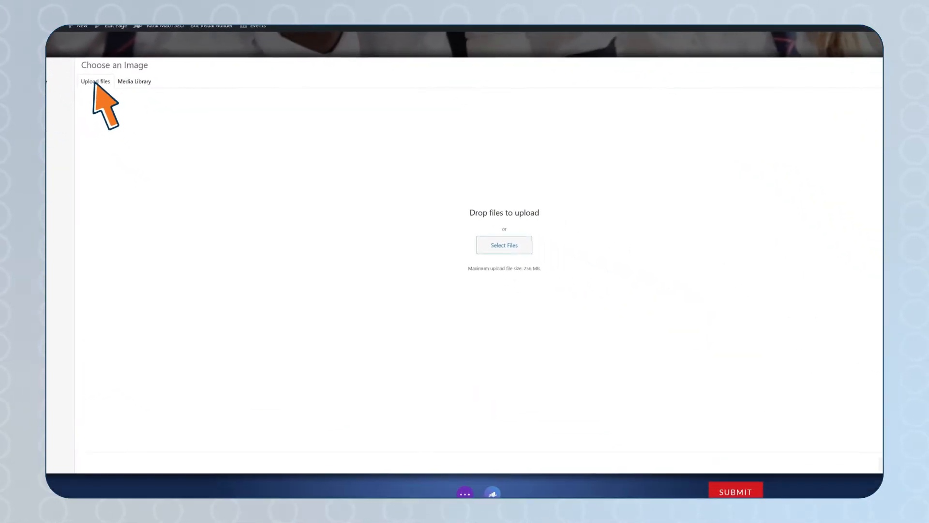
left_click(134, 81)
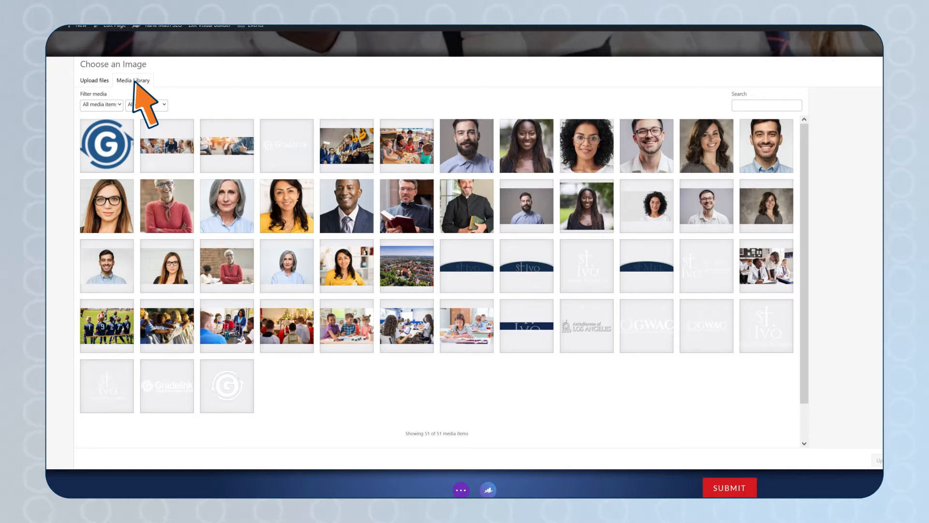
left_click(171, 325)
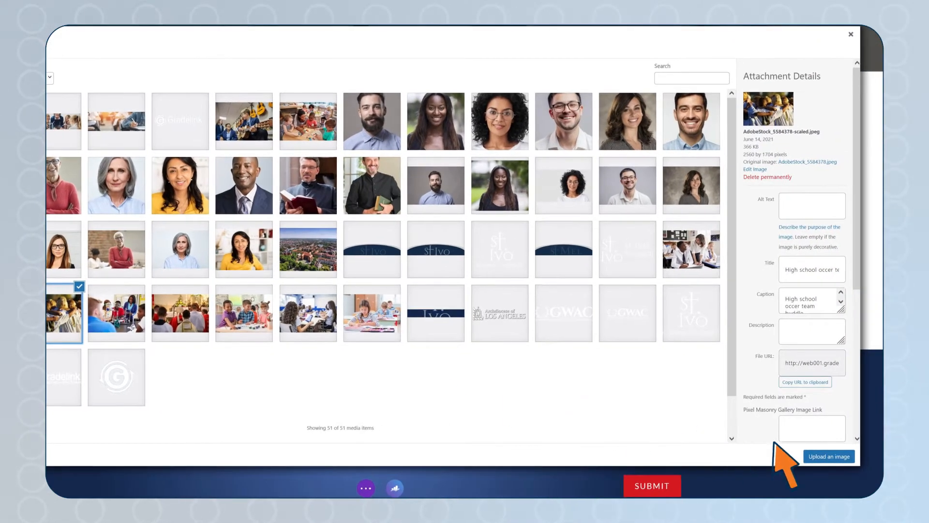
left_click(851, 458)
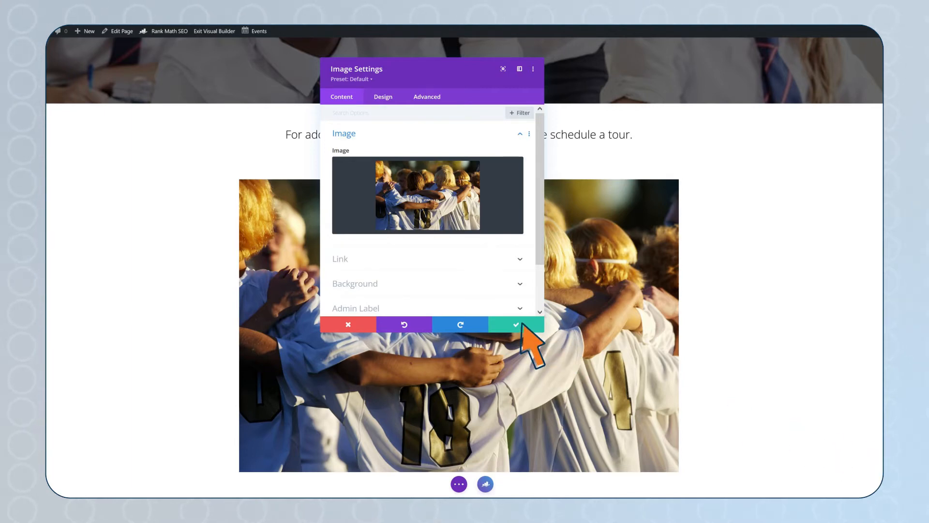
left_click(517, 325)
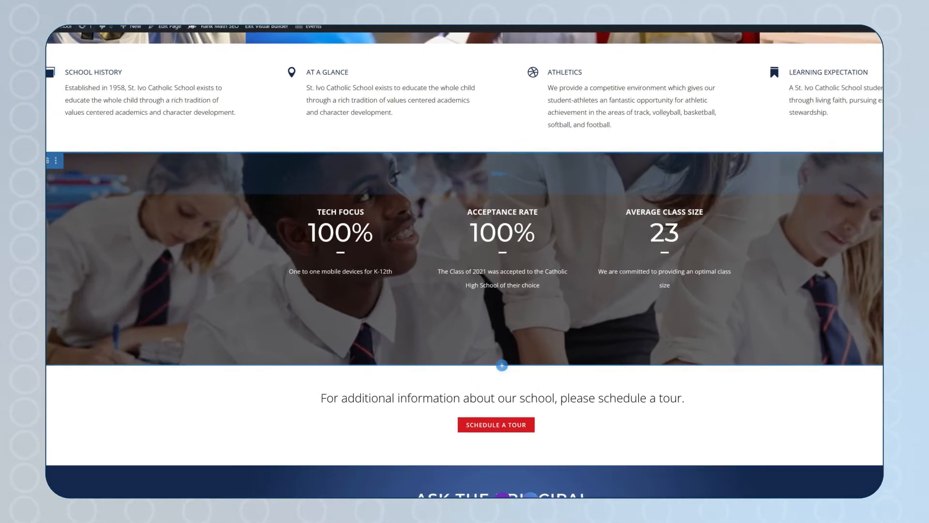
- Replace the background image of the Tech Focus statistics section with Teacher.jpeg from the media library and save the section settings
mouse_move(142, 189)
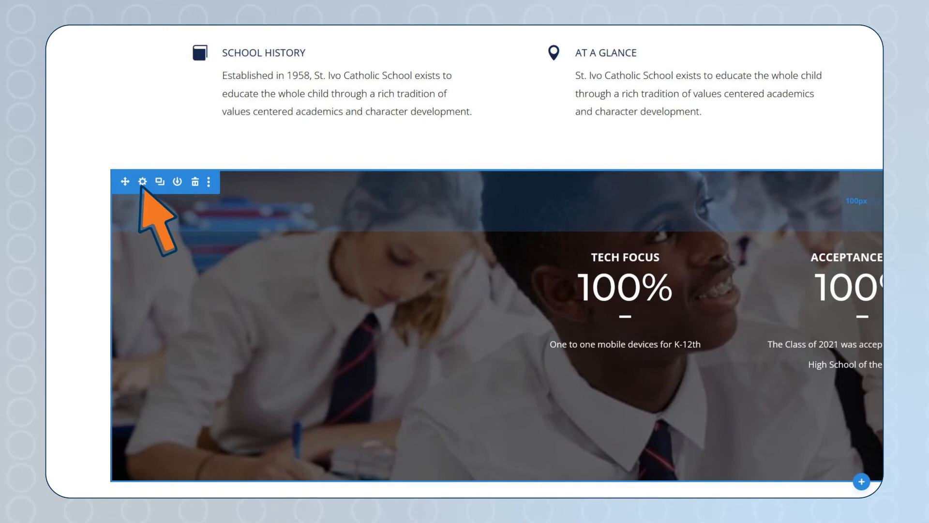
left_click(142, 186)
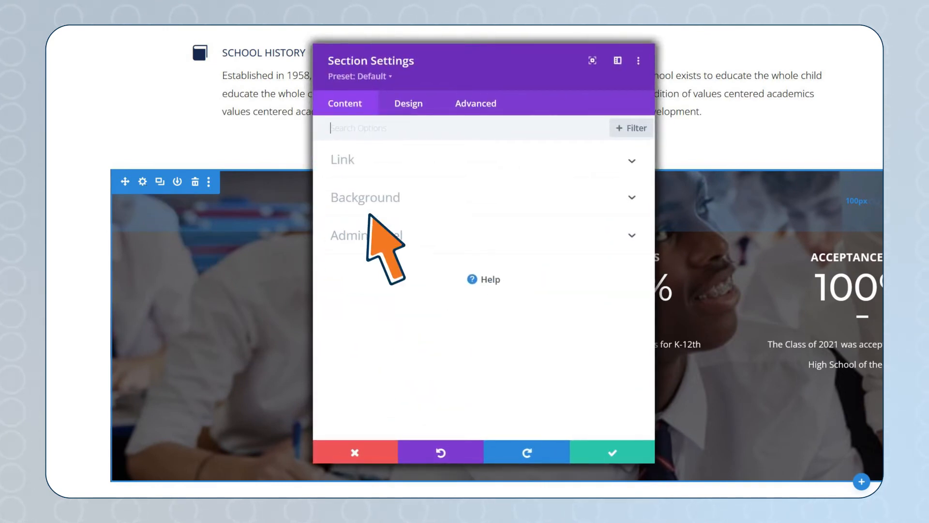
left_click(422, 198)
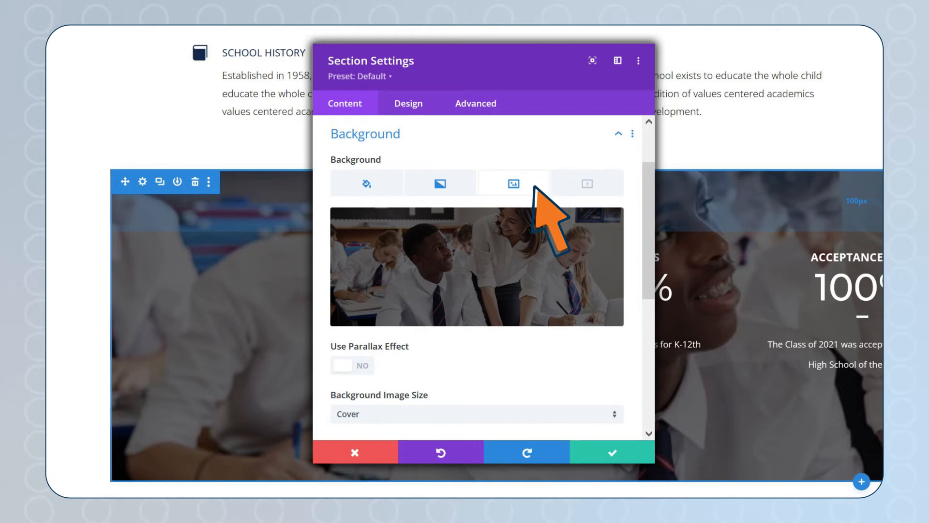
left_click(610, 189)
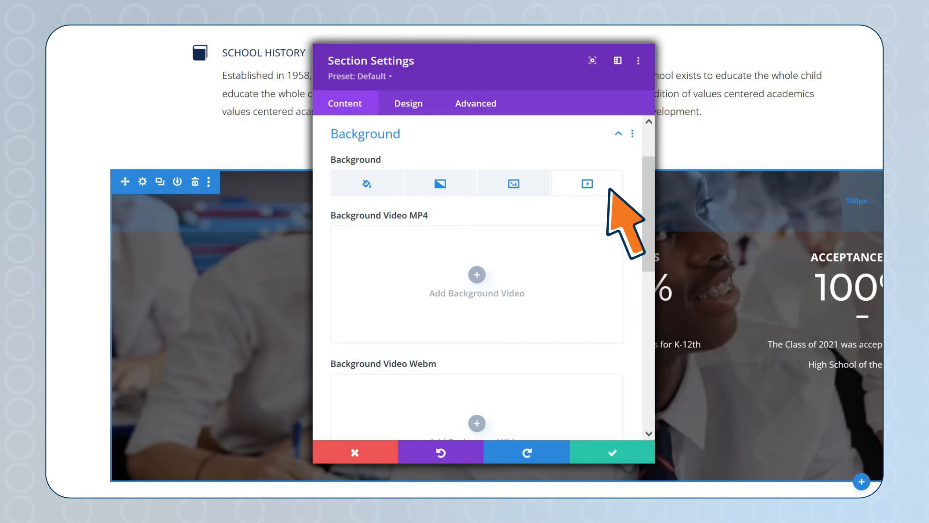
left_click(535, 186)
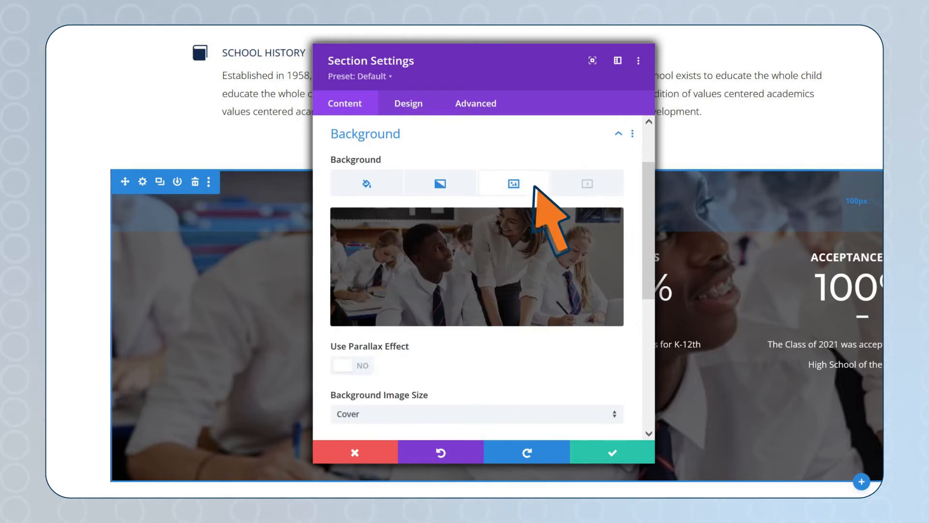
mouse_move(569, 229)
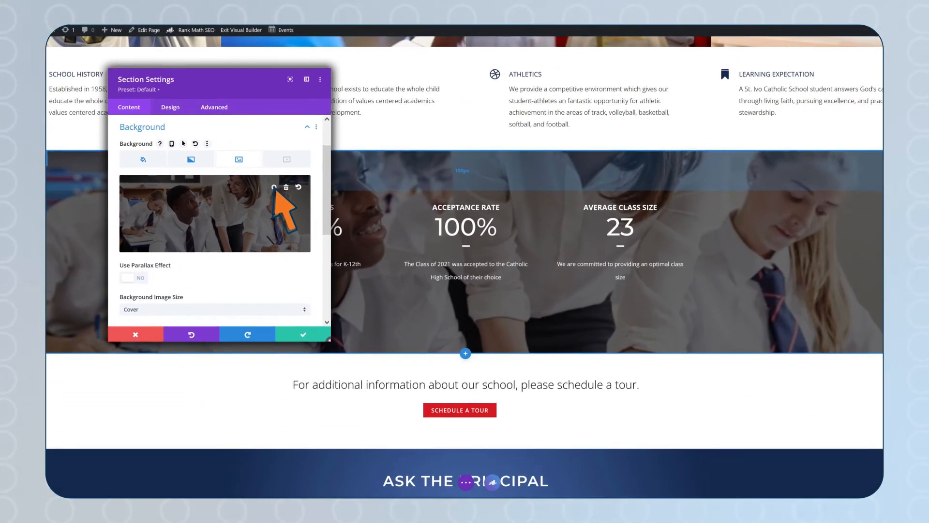
left_click(567, 227)
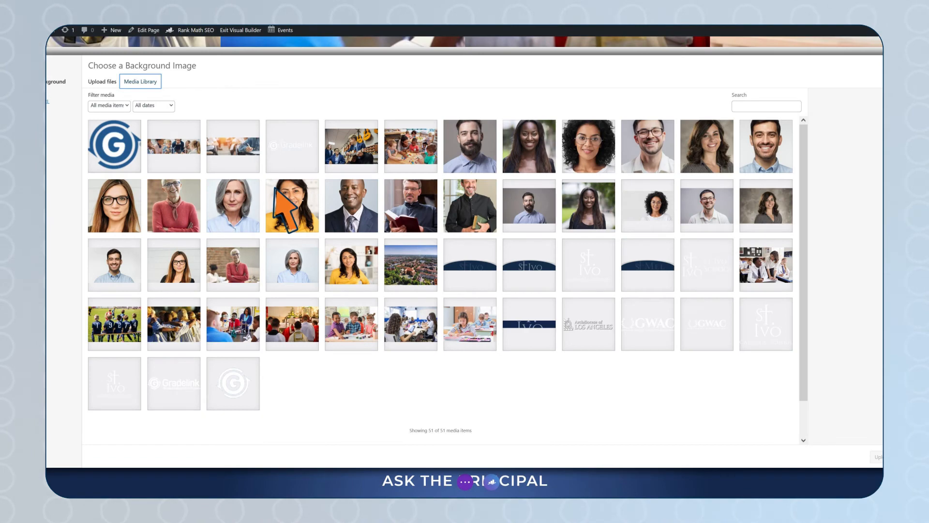
left_click(409, 148)
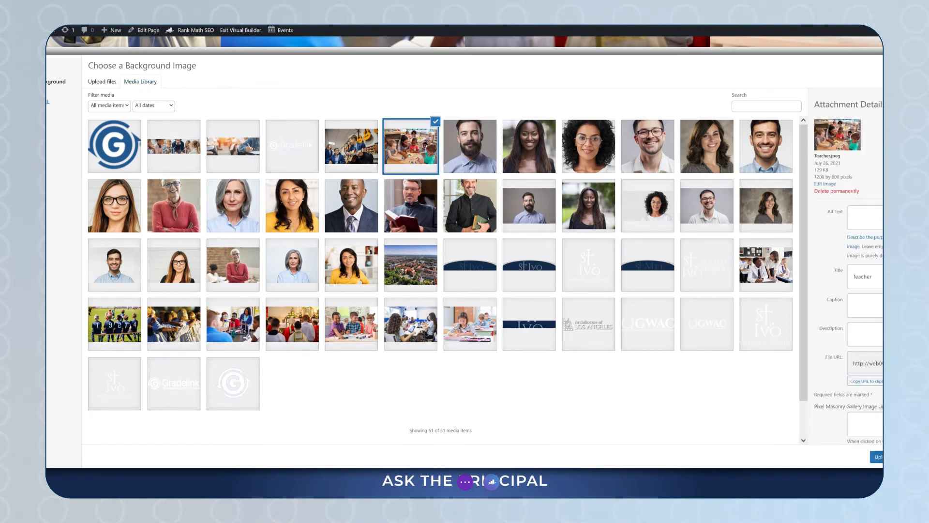
left_click(878, 457)
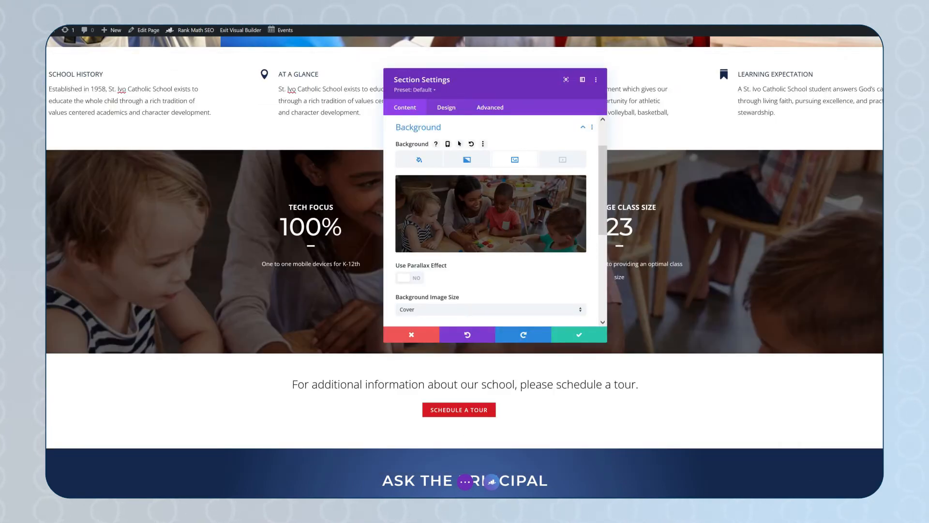
left_click(588, 335)
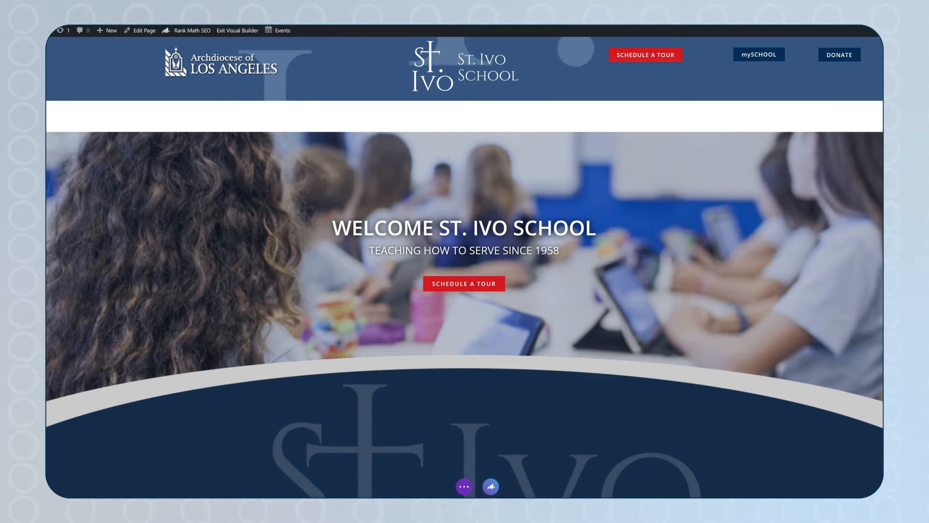
- Replace the background image of the first slide in the fullwidth welcome slider with the media library photo of students playing guitar
mouse_move(451, 153)
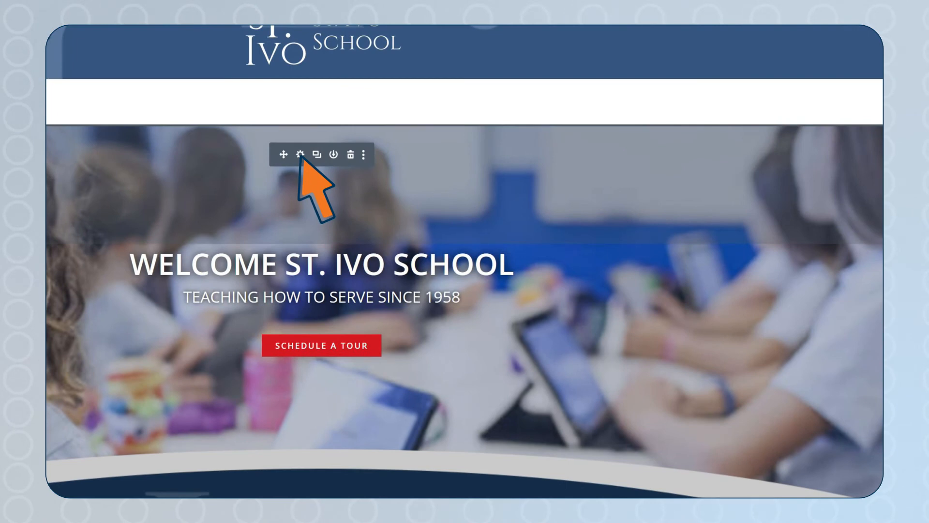
left_click(301, 155)
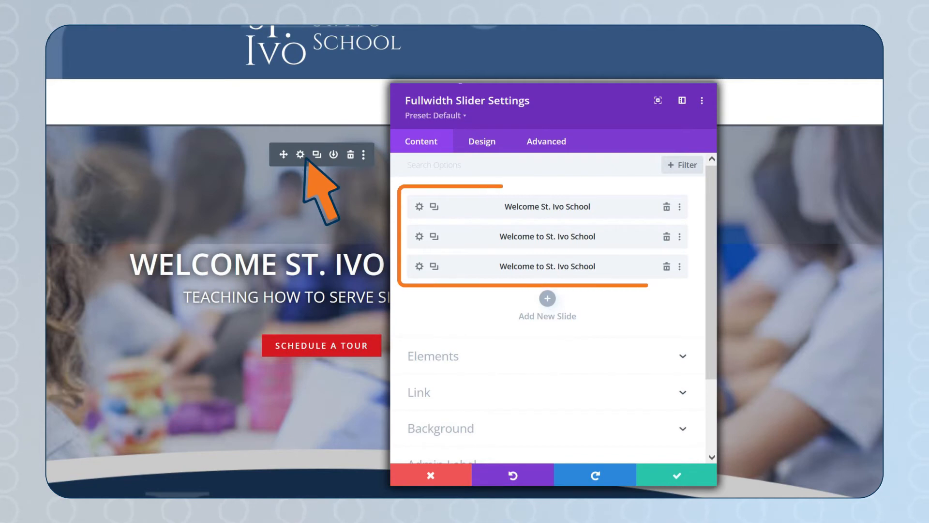
left_click(419, 206)
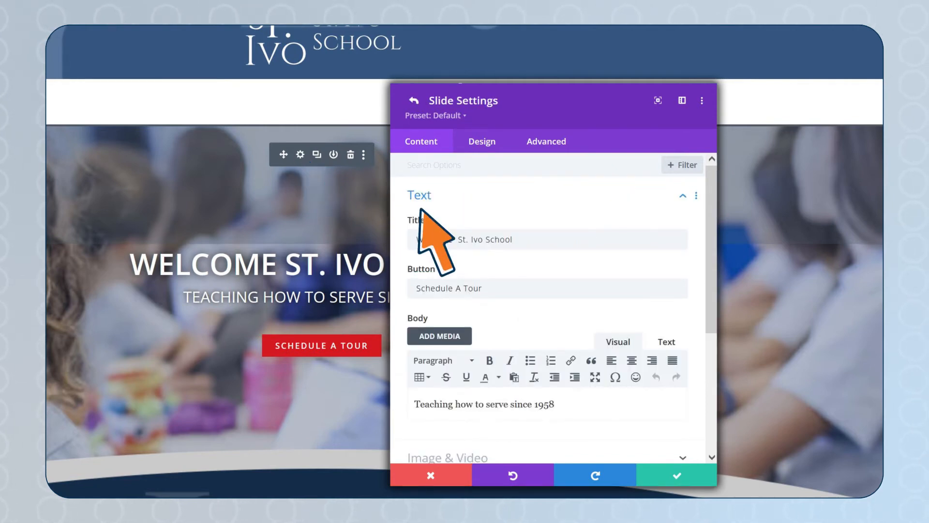
scroll(420, 209, "down", 4)
left_click(515, 337)
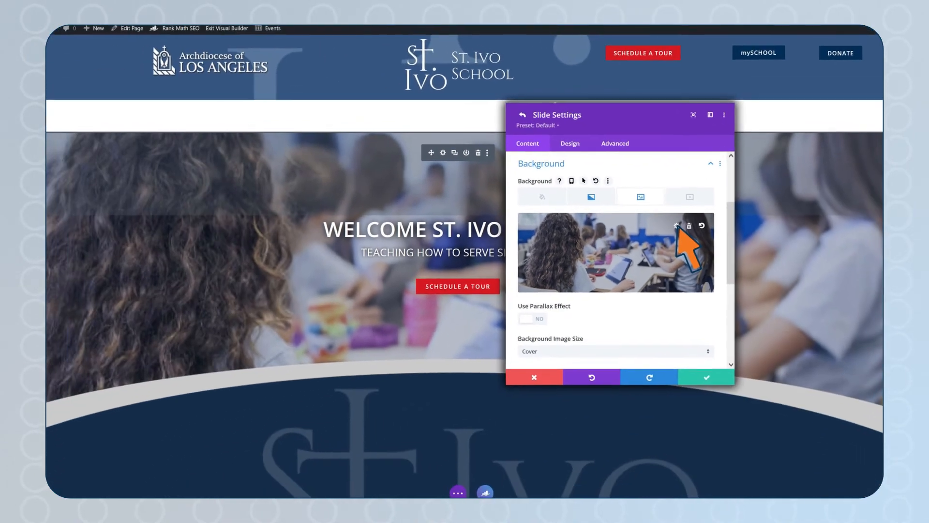
left_click(634, 259)
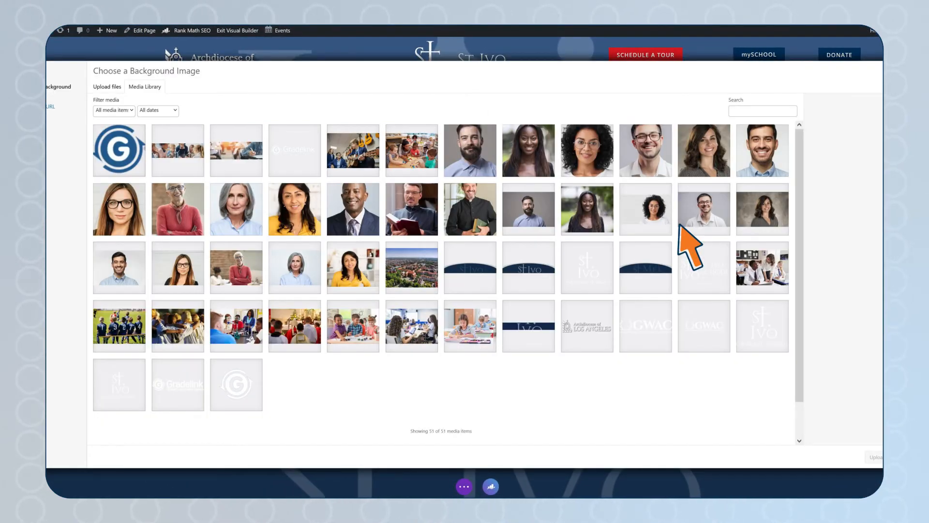
left_click(345, 141)
left_click(874, 457)
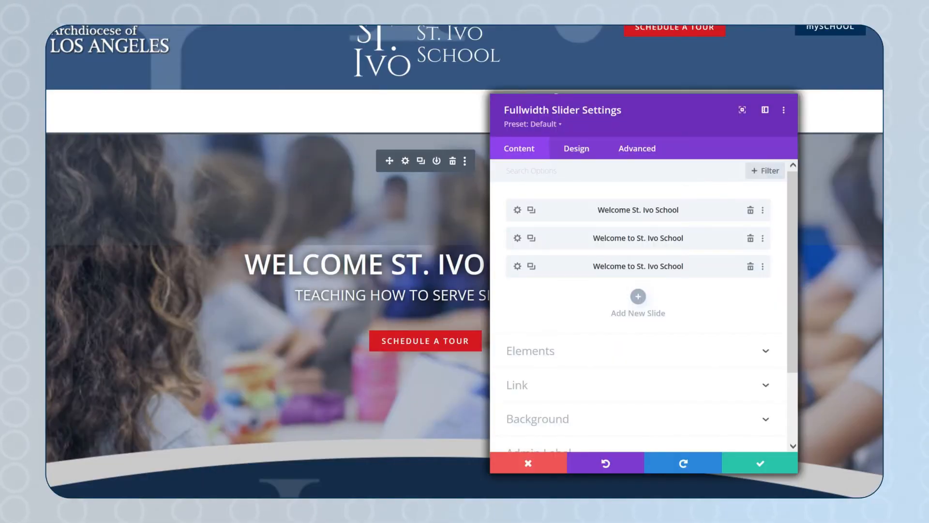
- Set the title of the slider's third slide to "Welcome to our website" and save the slide settings
left_click(531, 265)
left_click(518, 266)
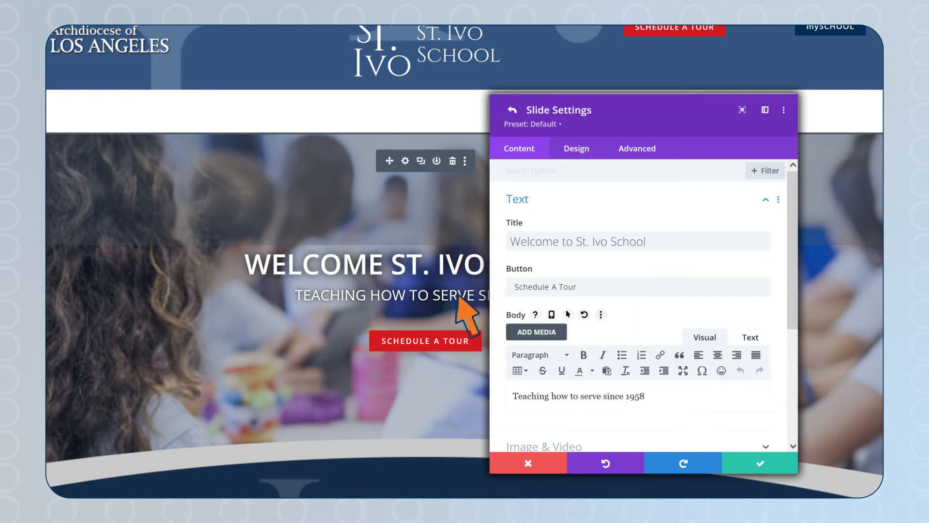
key("BackSpace")
key("BackSpace")
key("BackSpace")
key("BackSpace")
key("BackSpace")
key("BackSpace")
key("BackSpace")
key("BackSpace")
key("BackSpace")
key("BackSpace")
key("BackSpace")
key("BackSpace")
key("BackSpace")
key("BackSpace")
key("BackSpace")
key("BackSpace")
key("BackSpace")
key("BackSpace")
key("BackSpace")
key("BackSpace")
type("Welcome to our website")
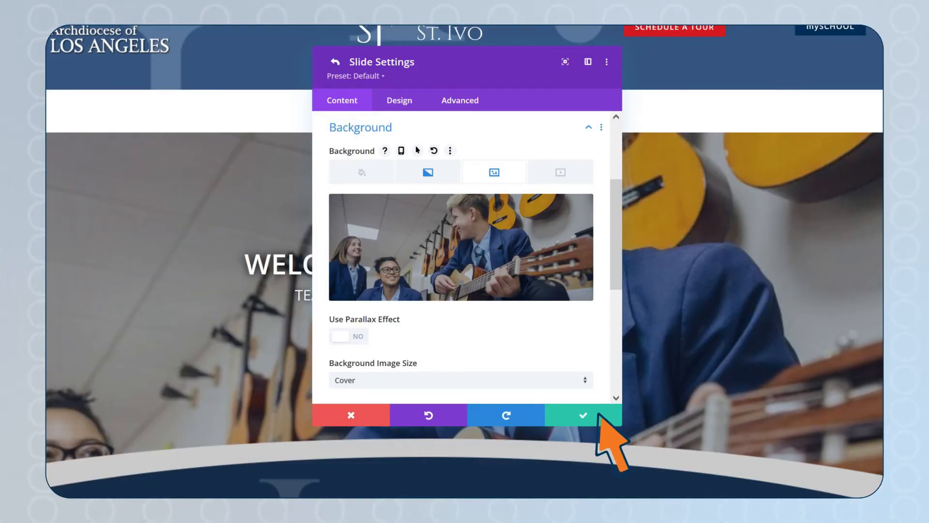
left_click(600, 417)
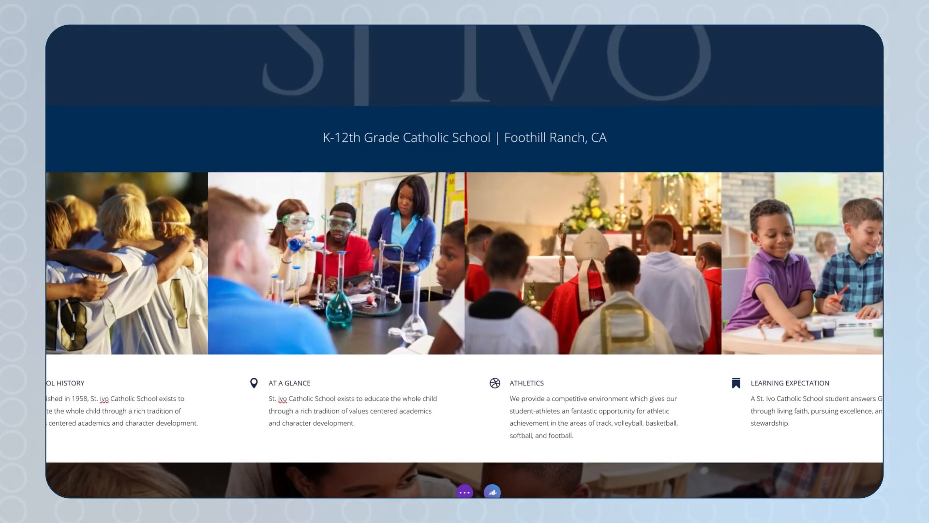
- Remove the soccer team huddle photo from the image gallery below the school grade and location heading
mouse_move(235, 273)
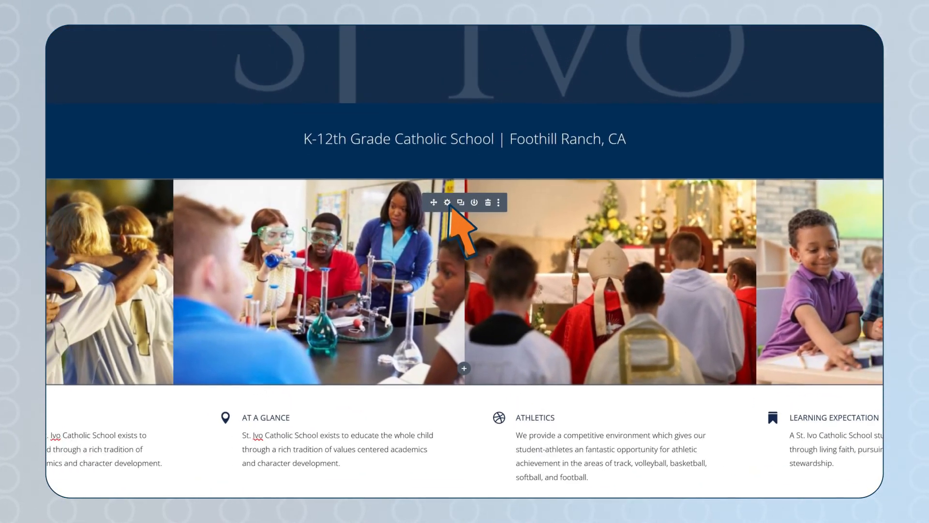
left_click(446, 178)
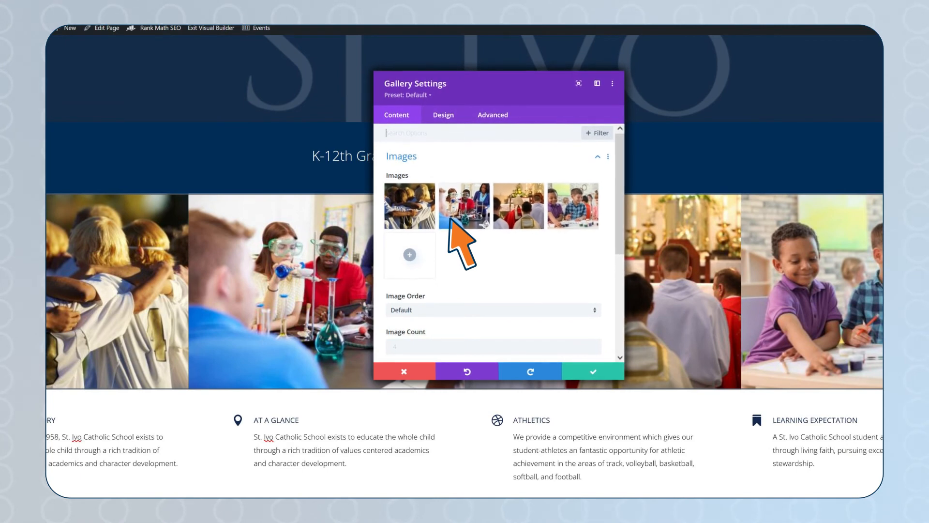
mouse_move(428, 190)
left_click(428, 191)
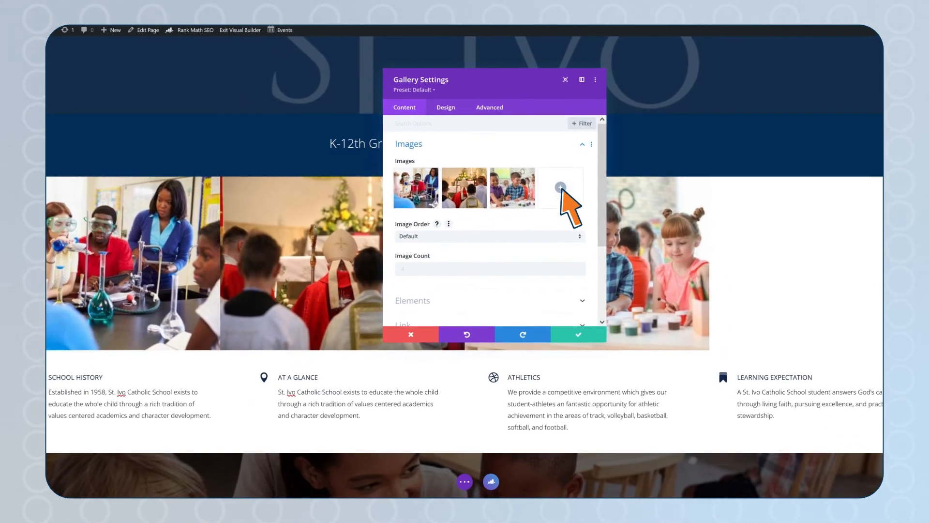
- Add Uniformed-Students-in-a-Classroom.jpeg from the media library to the gallery and save the gallery settings
left_click(573, 205)
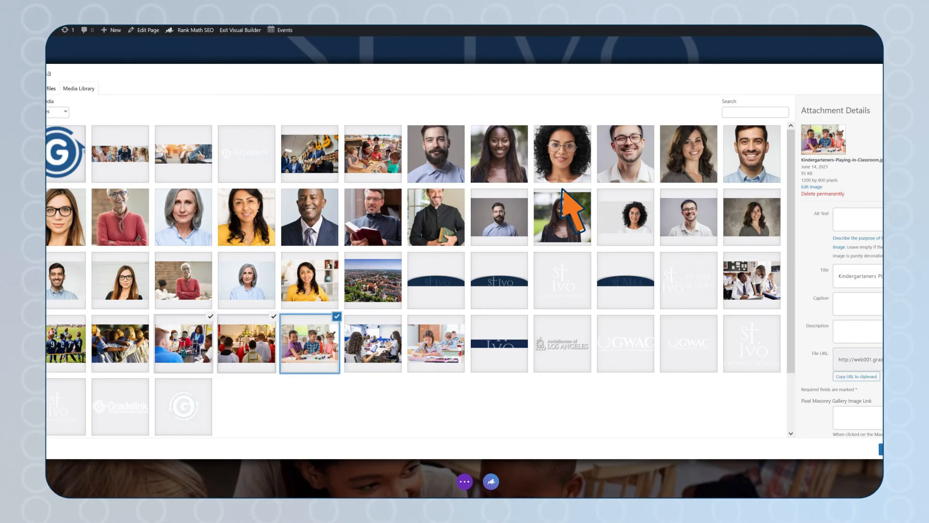
left_click(345, 350)
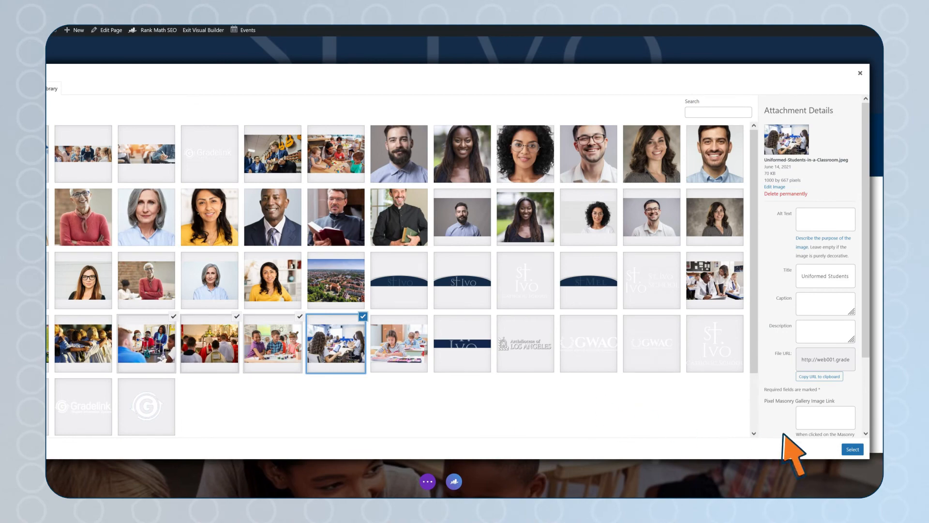
left_click(853, 450)
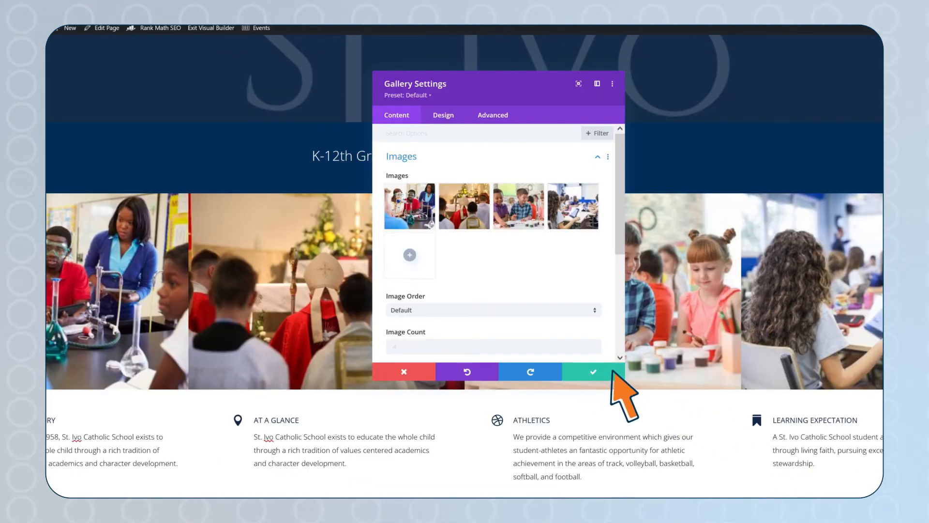
left_click(611, 371)
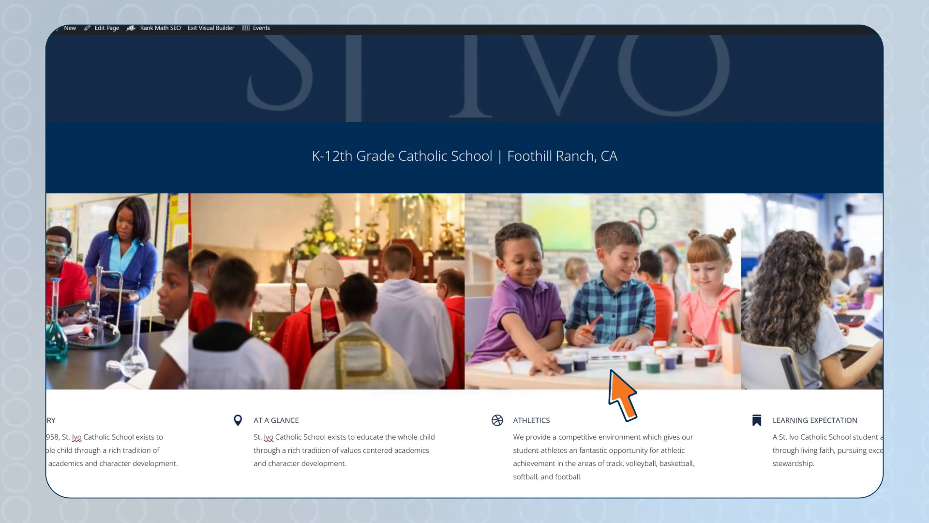